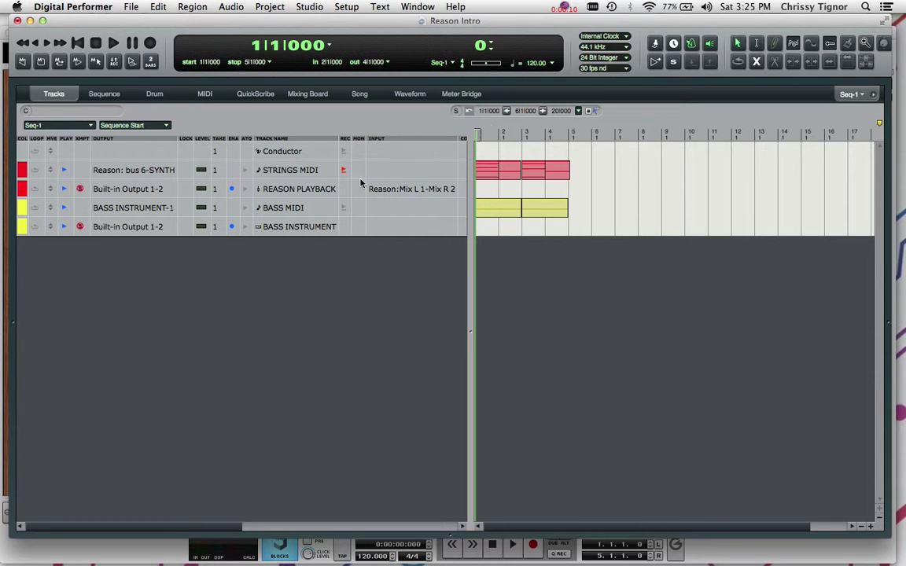
Step: Check the Reason rack, return to Digital Performer, and leave STRINGS MIDI record-enabled
key(ctrl+Up)
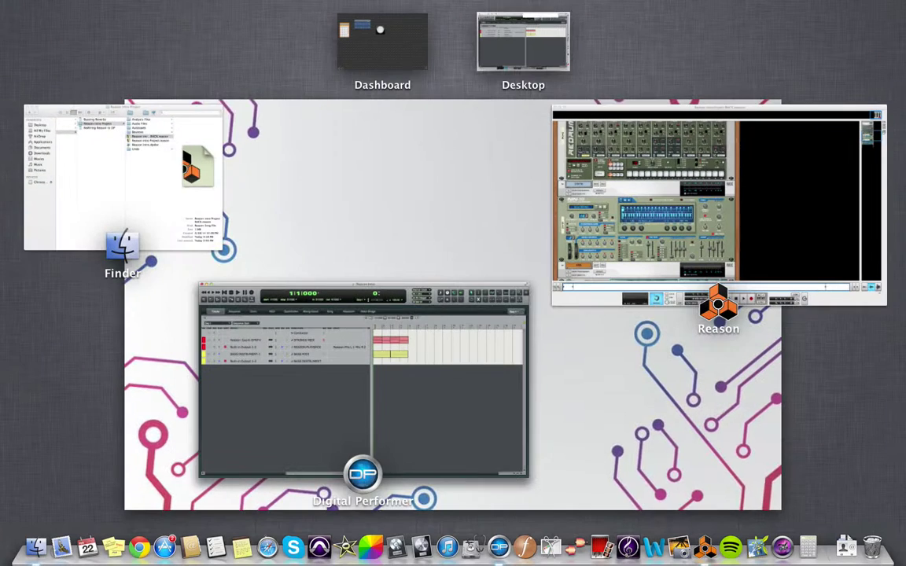
click(572, 206)
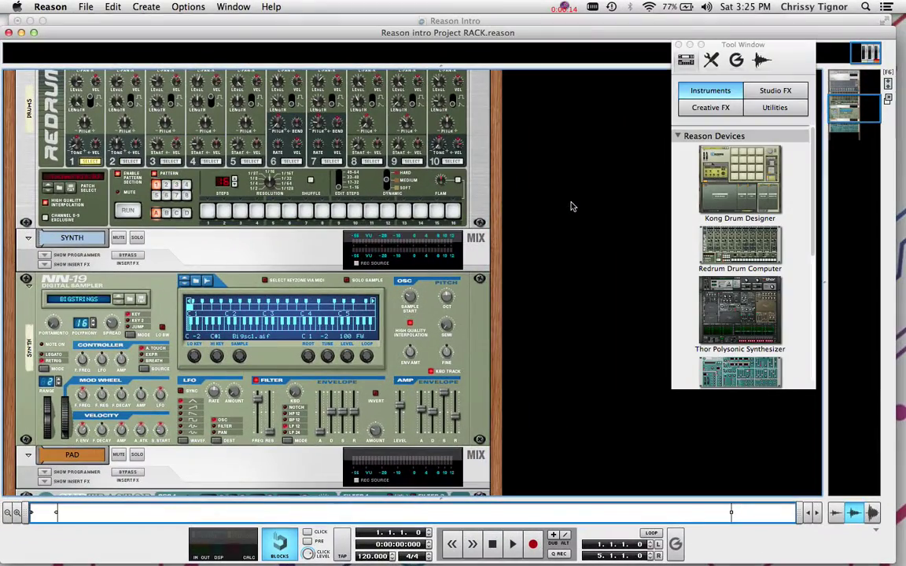
key(ctrl+Up)
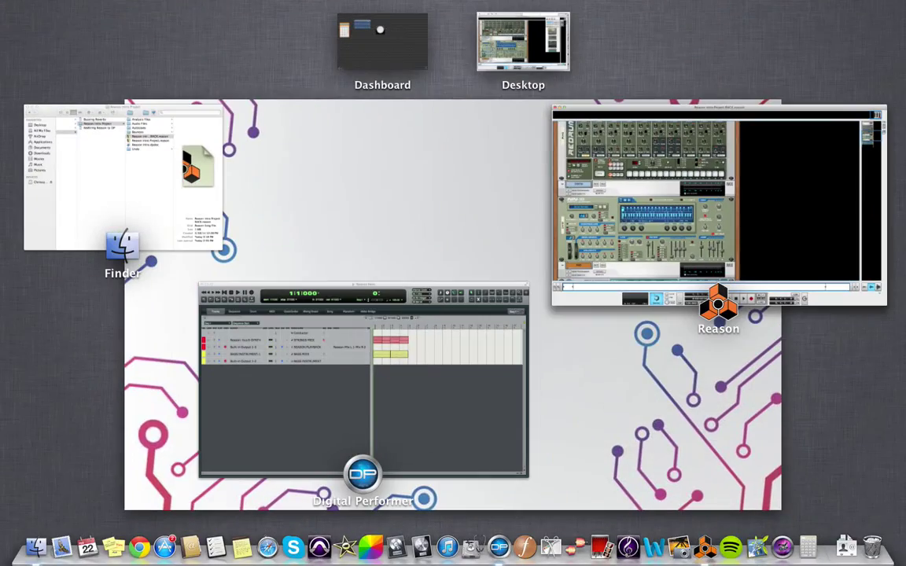
click(340, 318)
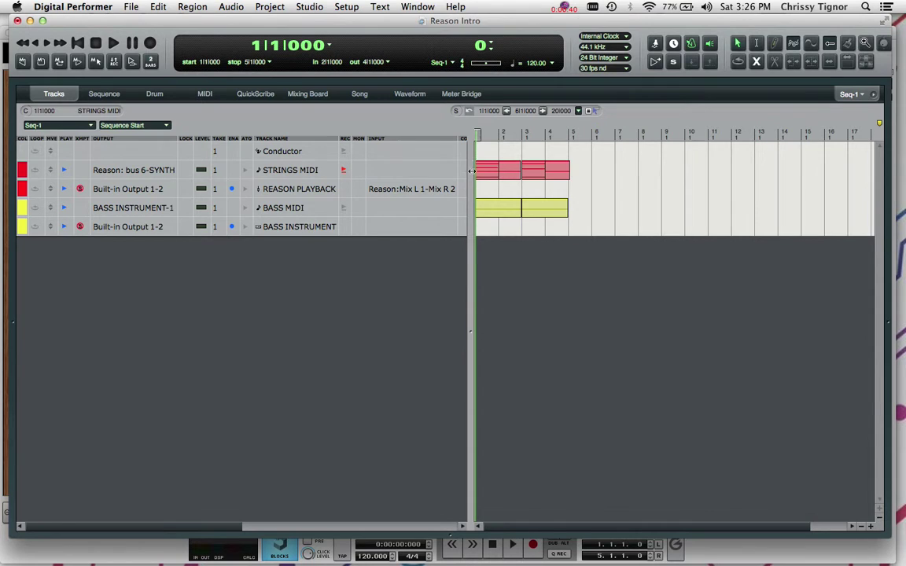
click(344, 209)
click(344, 170)
Step: Add two stereo audio tracks and rename Audio-1 to STRINGS AUDIO
key(super+alt+shift+a)
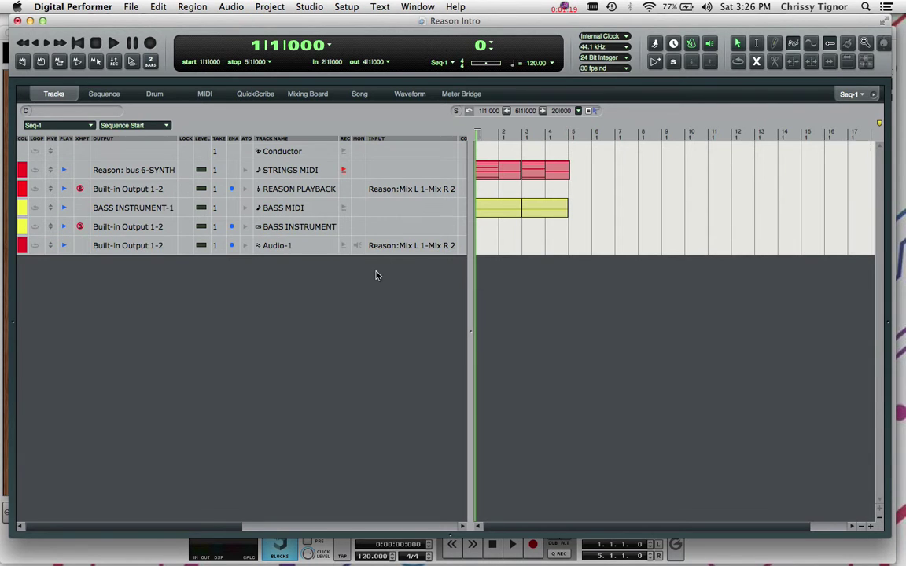
key(super+alt+shift+a)
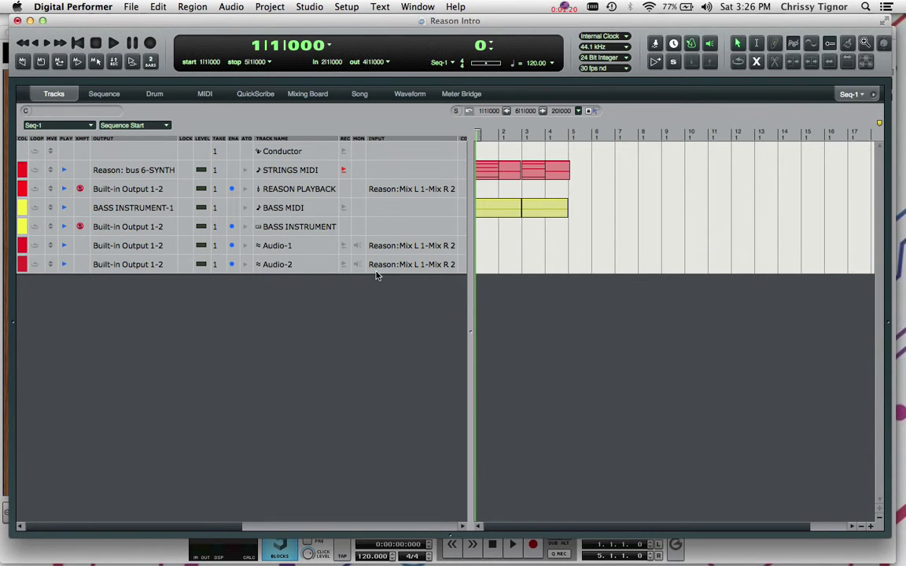
double_click(293, 245)
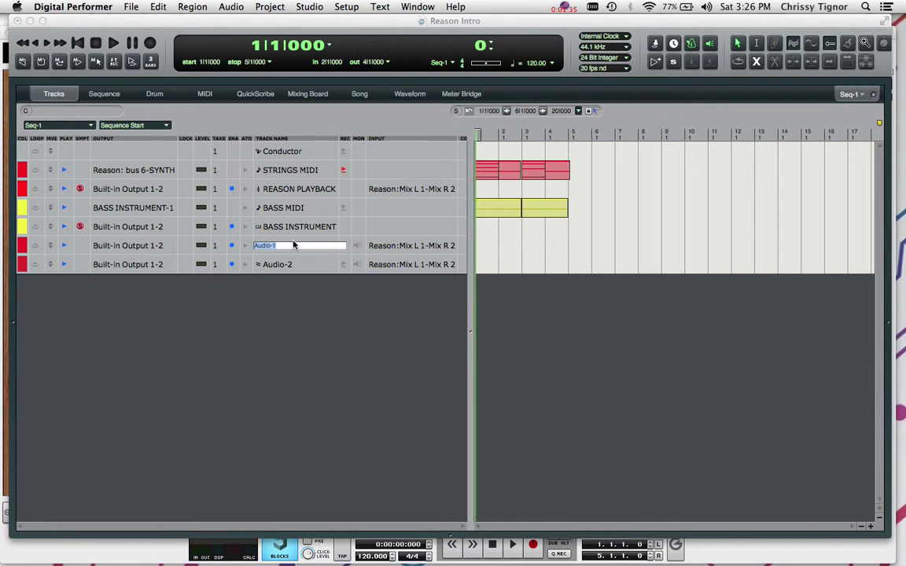
text(STRINGS AUDIO)
key(Return)
Step: Rename the Audio-2 track to BASS AUDIO
click(285, 266)
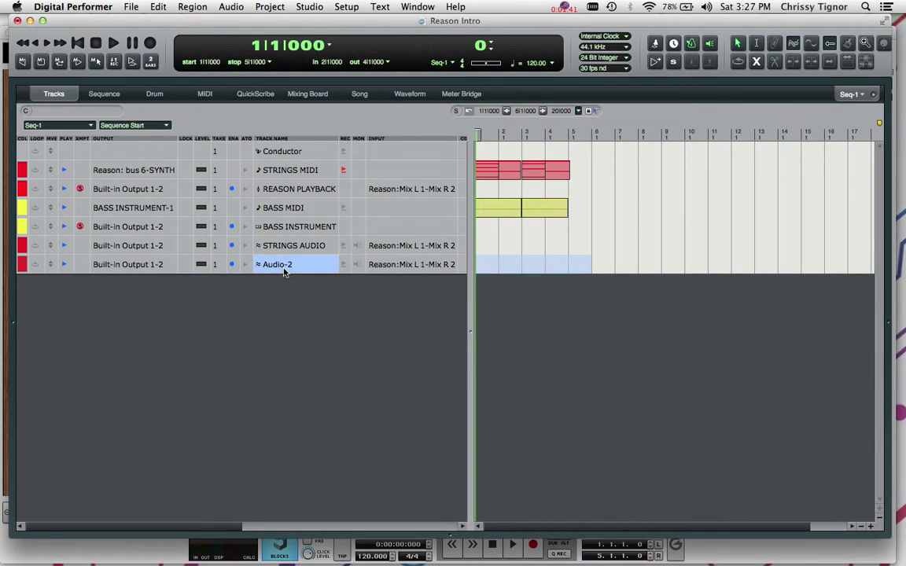
double_click(284, 270)
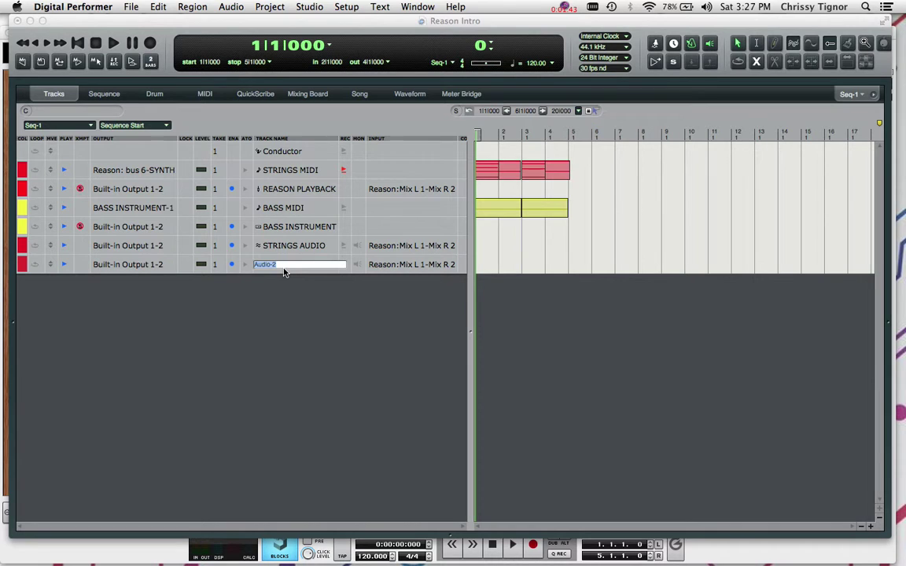
text(BASS AUDIO)
key(Return)
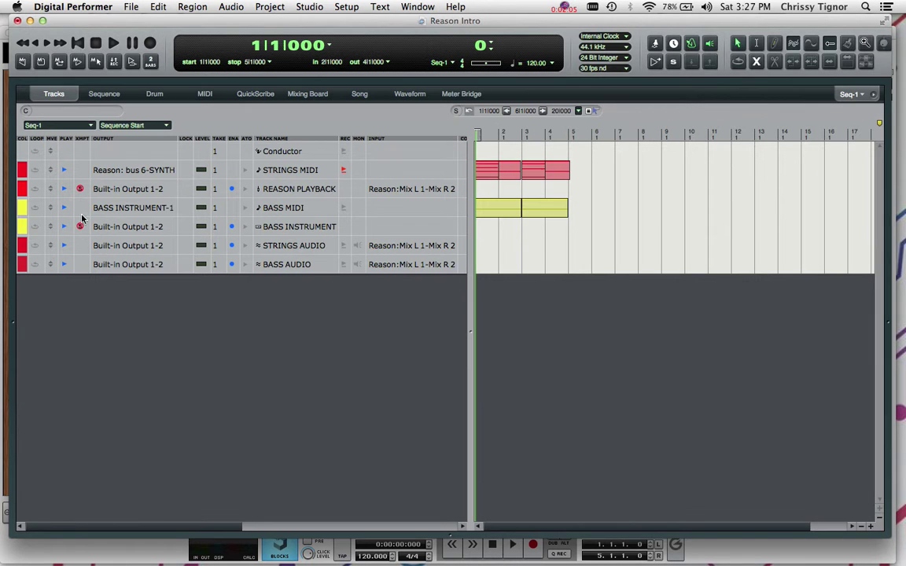
Step: Colour the STRINGS AUDIO and BASS AUDIO tracks blue
click(22, 246)
click(59, 367)
click(22, 264)
click(62, 371)
Step: Send REASON PLAYBACK out on bus 5-6, check the bus bundles, and feed bus 5-6 into STRINGS AUDIO
click(157, 189)
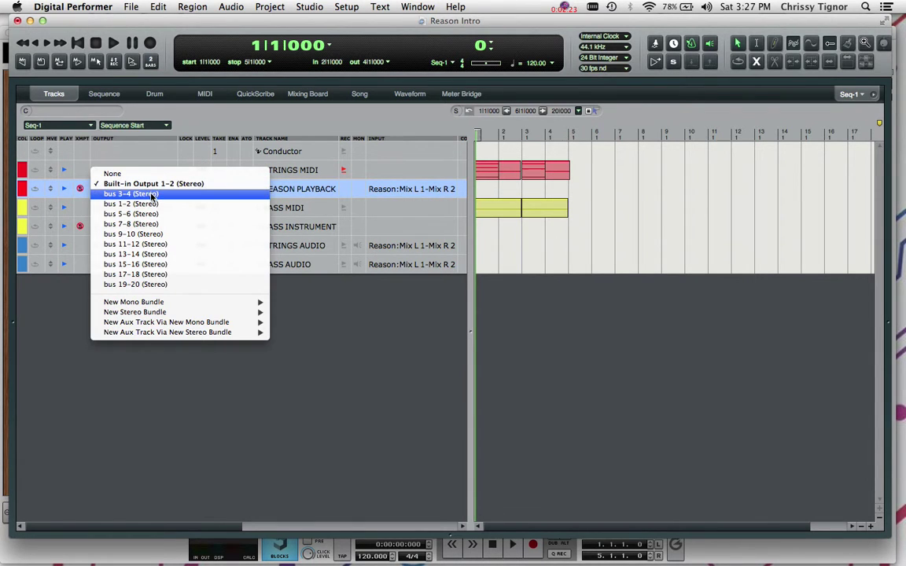
click(155, 215)
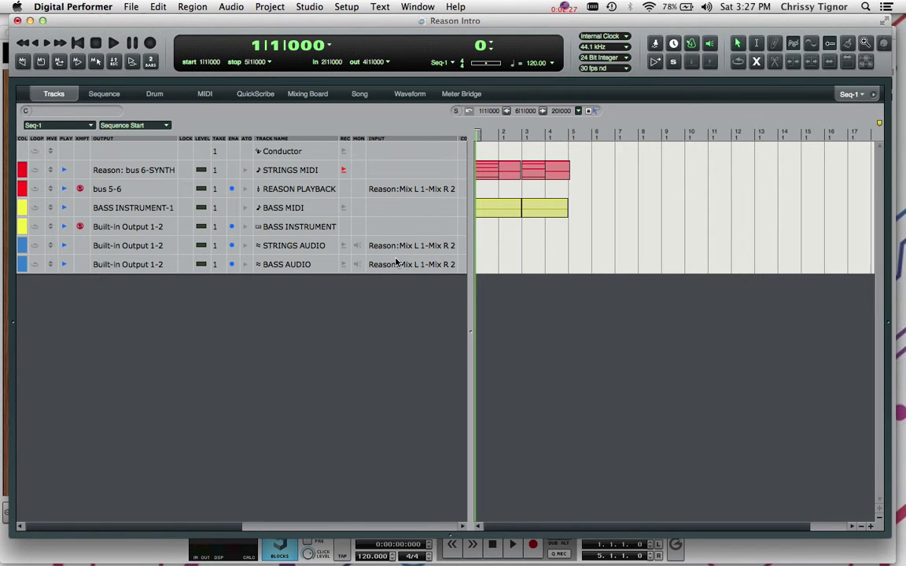
key(shift+b)
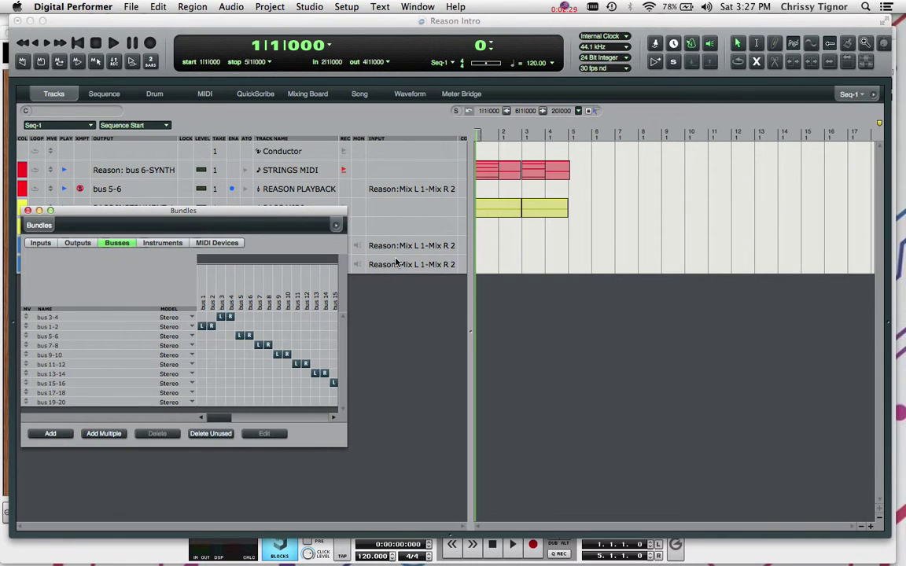
click(27, 211)
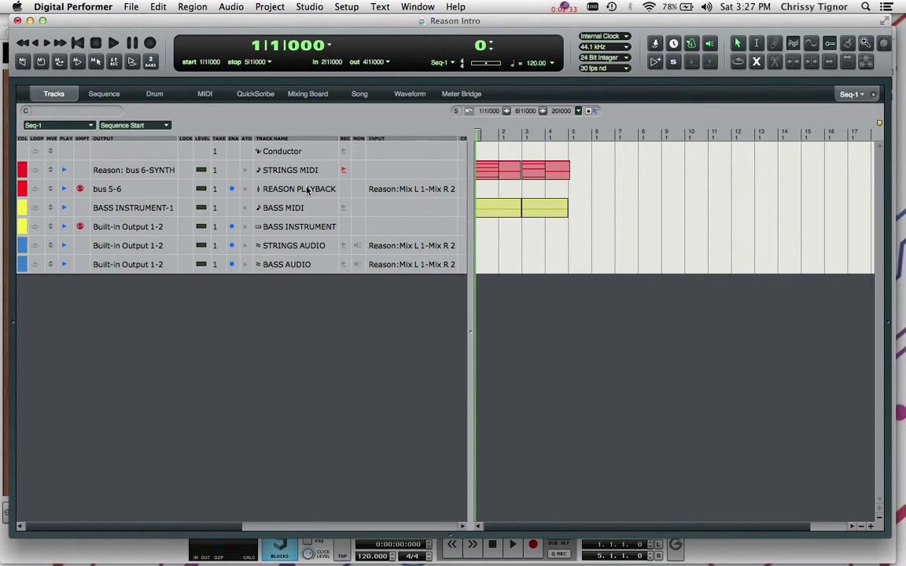
click(404, 250)
click(401, 271)
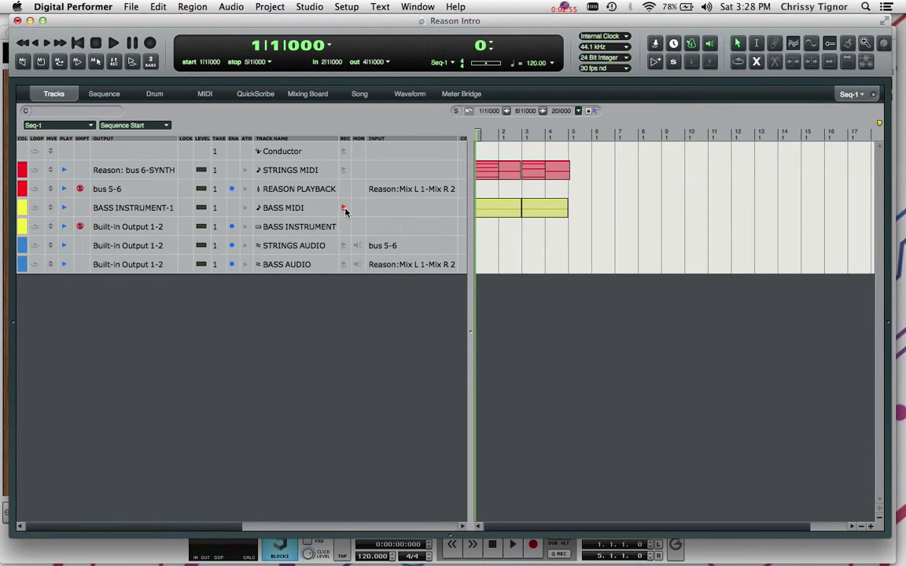
Step: Set BASS INSTRUMENT's output and BASS AUDIO's input both to bus 7-8
click(145, 227)
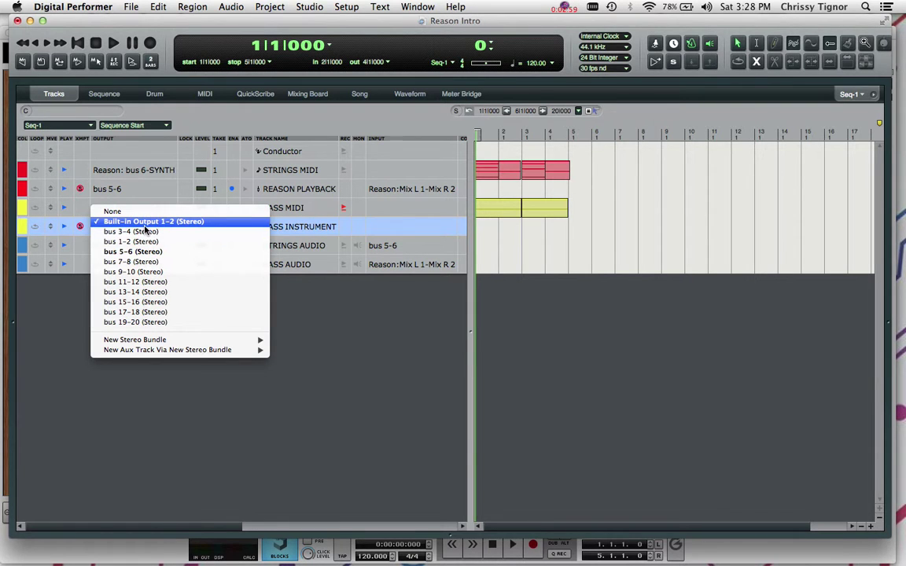
click(148, 261)
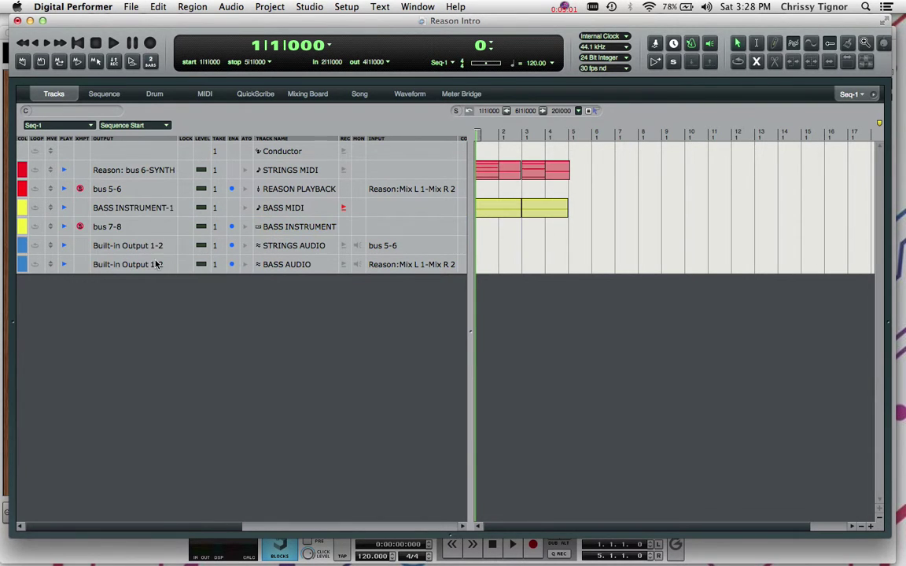
click(426, 268)
click(429, 302)
Step: Arm and monitor STRINGS AUDIO, return to the start, and record the phrase through bar 5
click(343, 245)
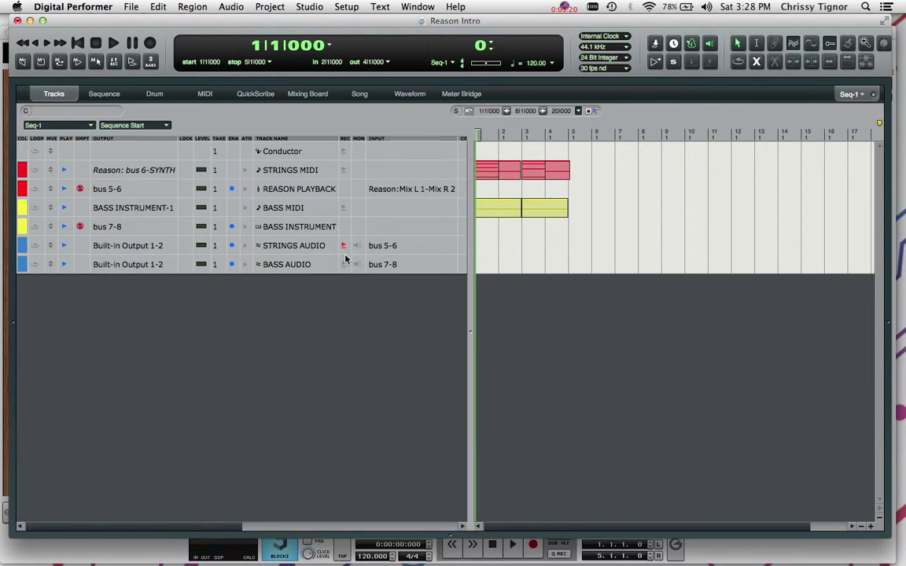
click(356, 245)
click(79, 46)
click(151, 45)
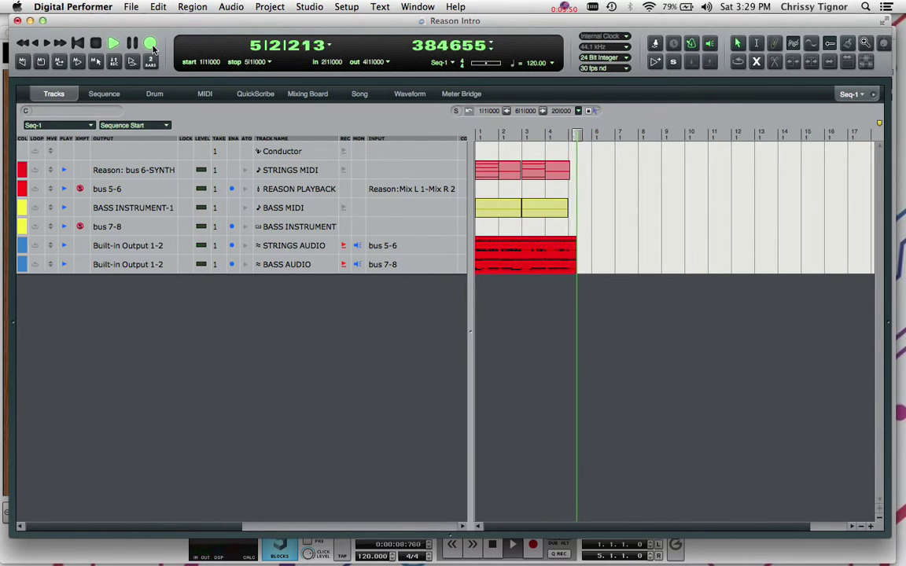
click(151, 44)
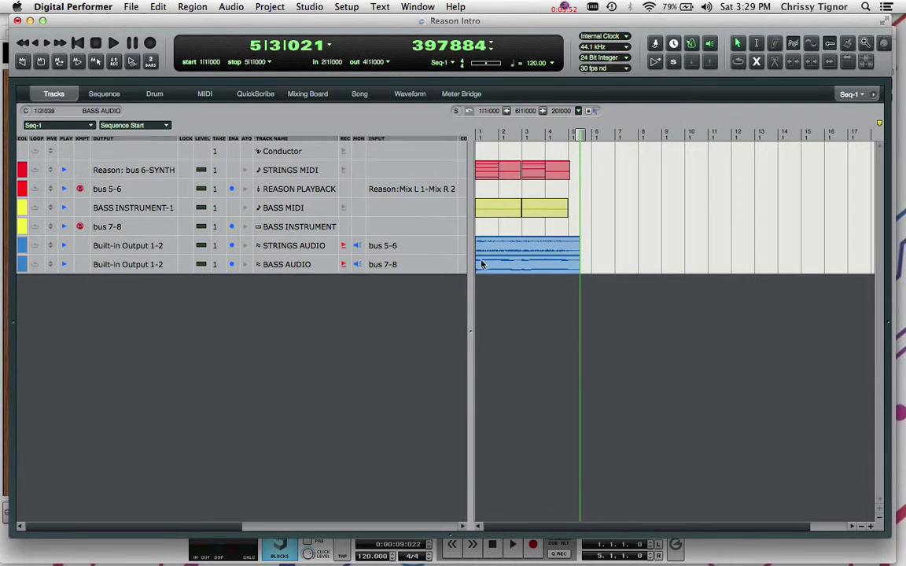